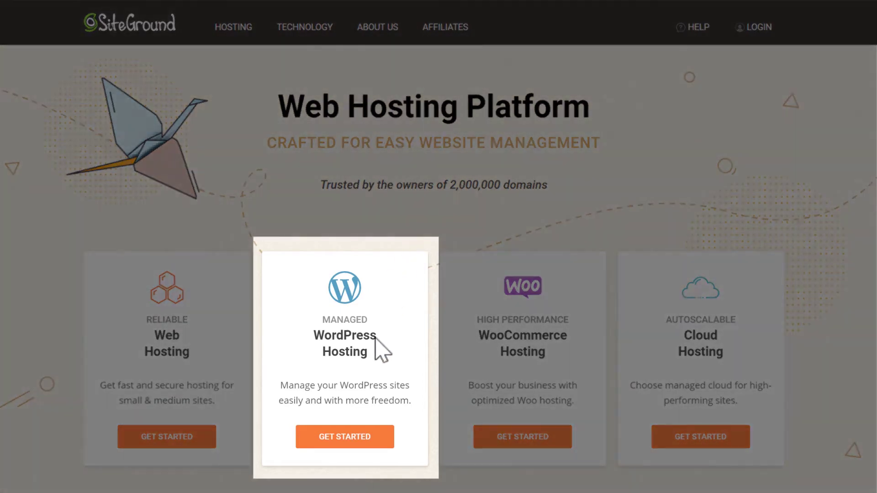
Open the Managed WordPress Hosting plans and choose the GrowBig plan.
left_click(345, 441)
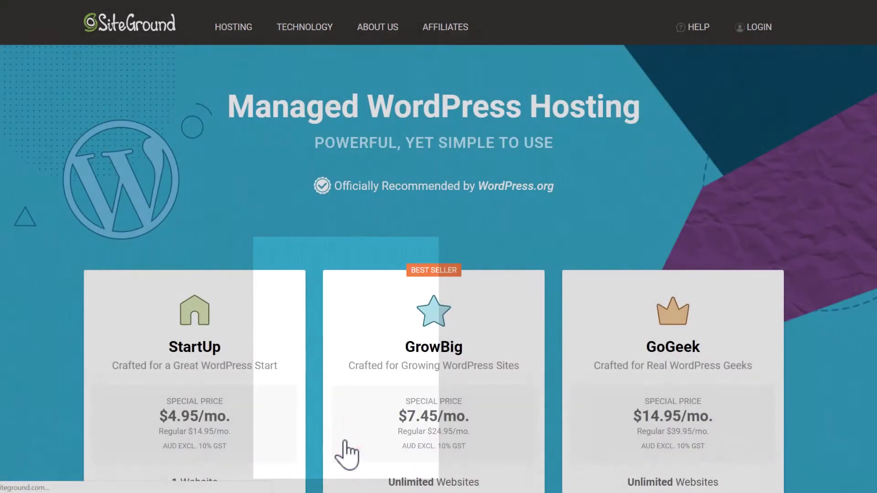
scroll(346, 454, "down", 5)
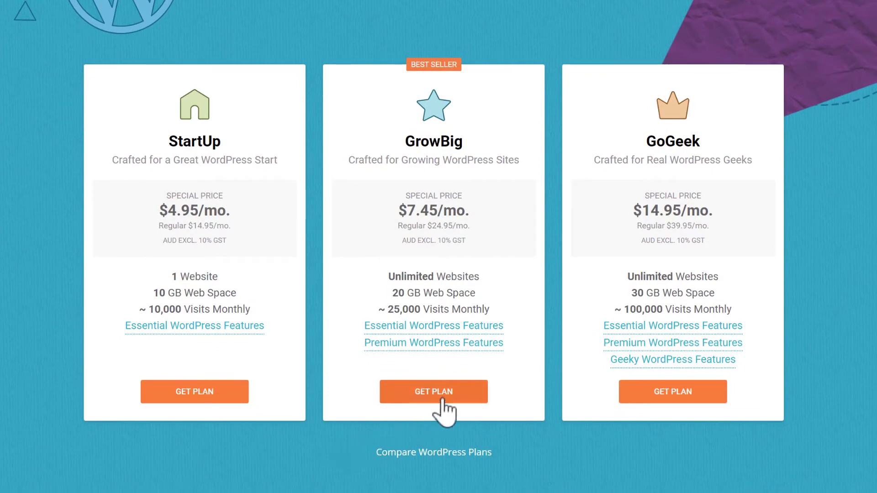
left_click(439, 395)
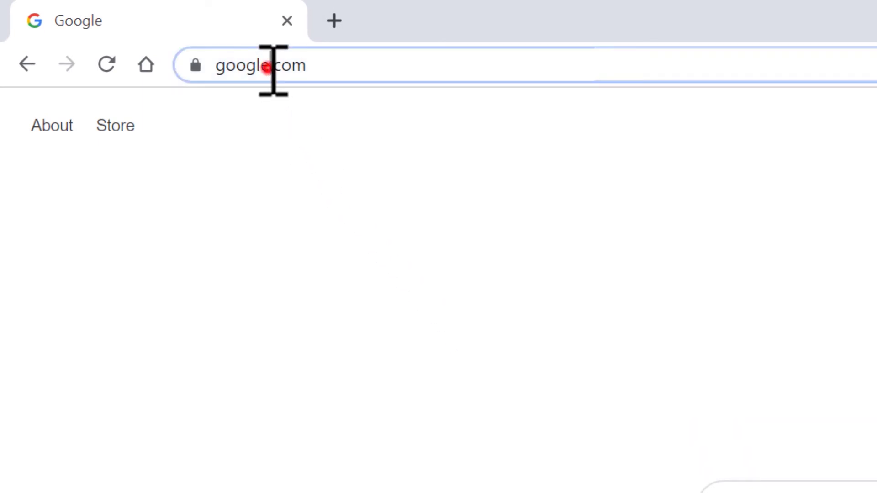
Go to login.siteground.com and sign in to the hosting account.
type("login.siteground.com")
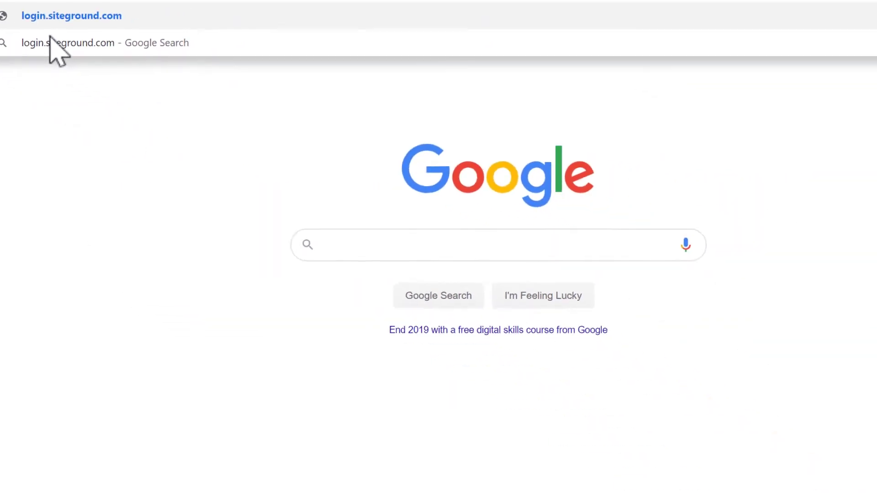
key("Return")
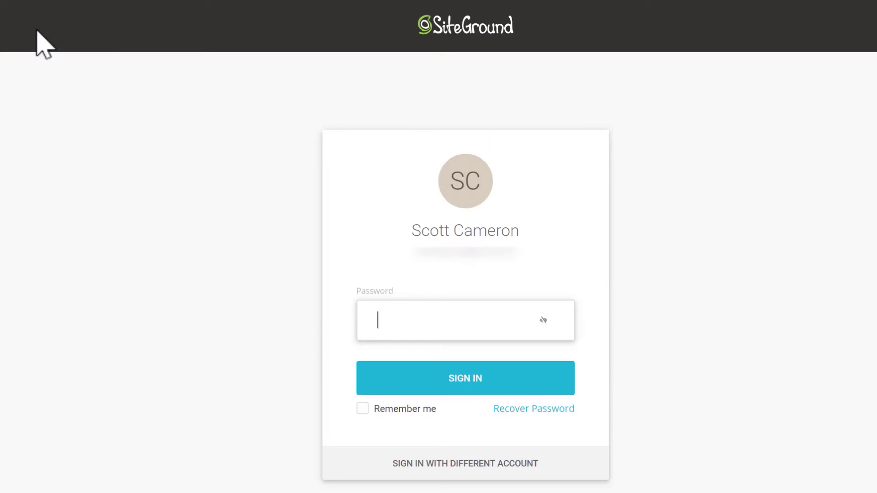
key("Return")
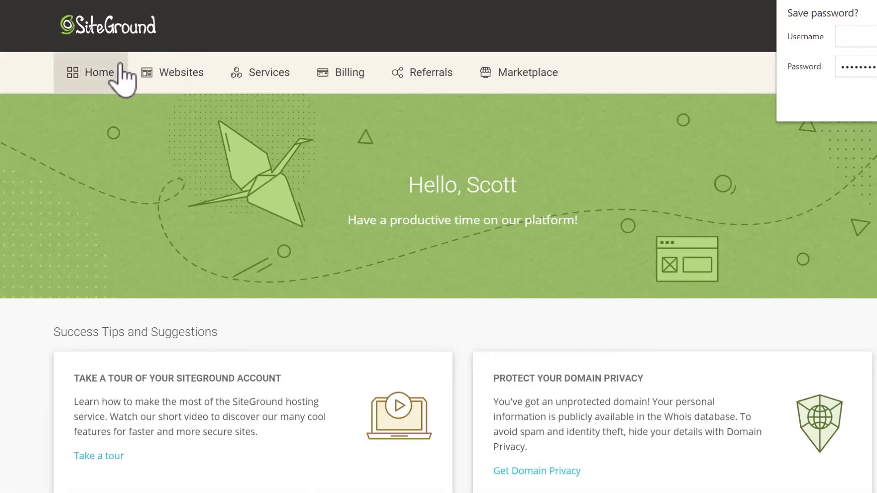
Open Site Tools for twt-wp.com and go to WordPress > Install & Manage.
left_click(180, 77)
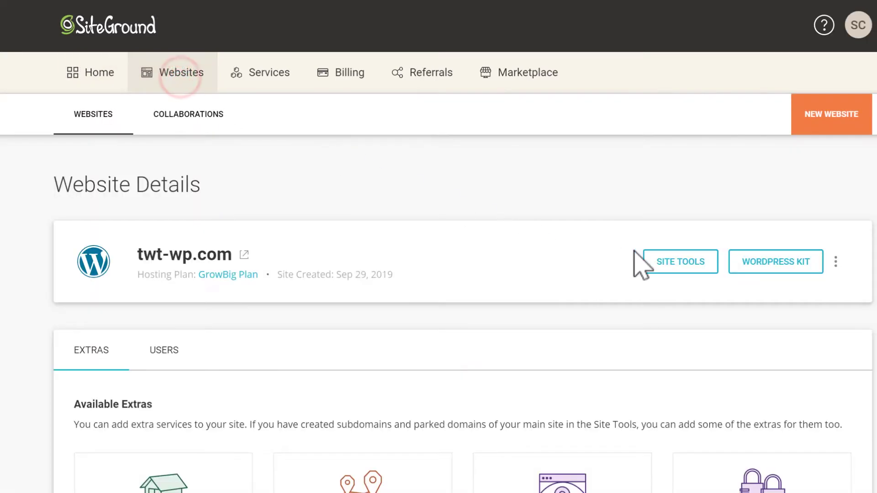
left_click(678, 267)
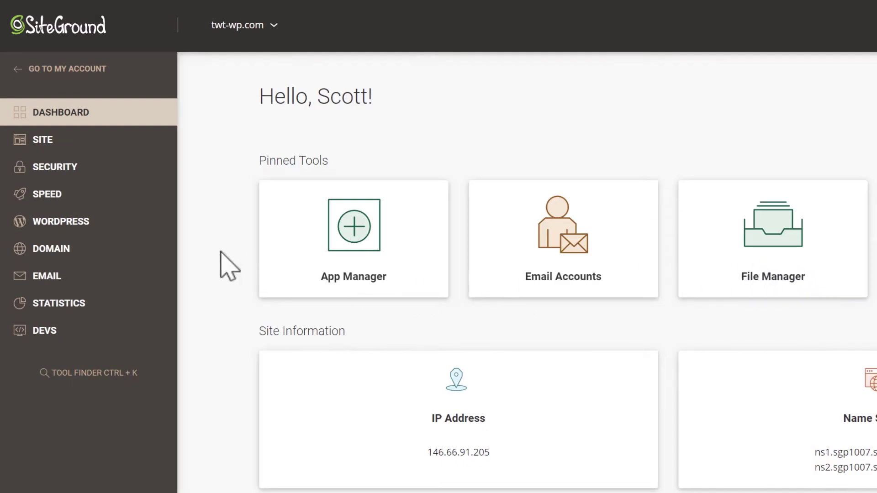
left_click(54, 222)
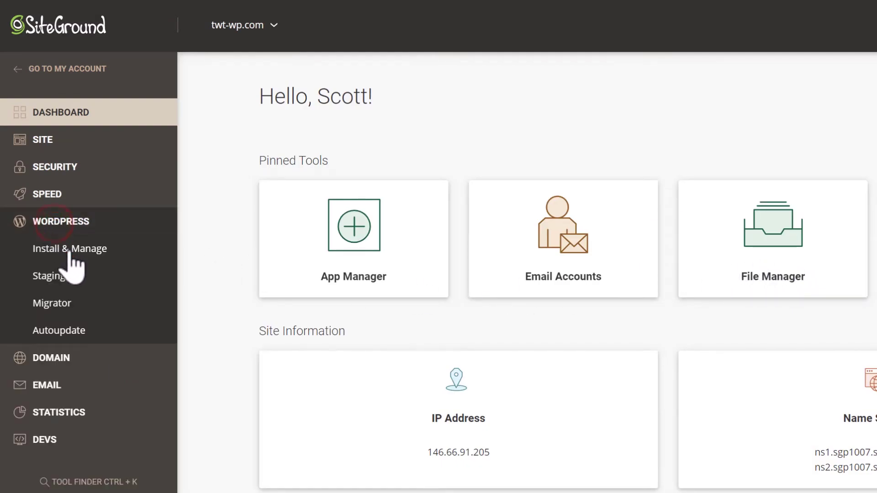
left_click(68, 251)
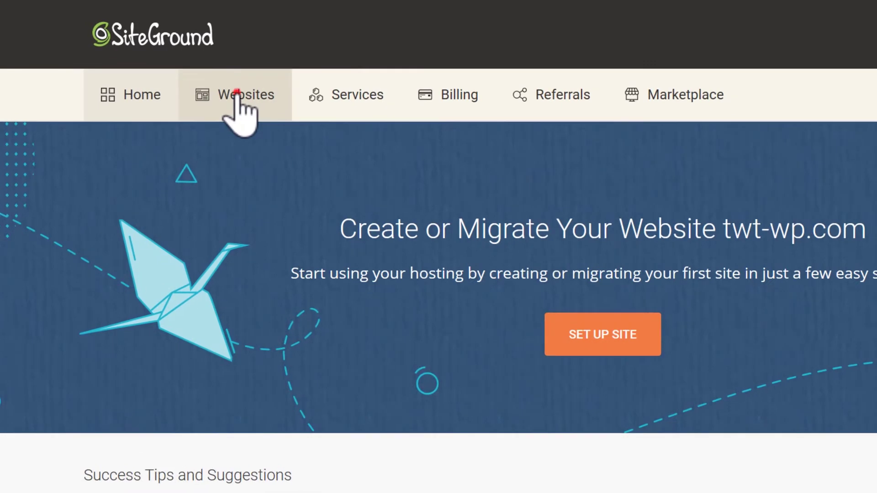
Complete the pending twt-wp.com site as a new website and scroll to Choose Application.
left_click(178, 65)
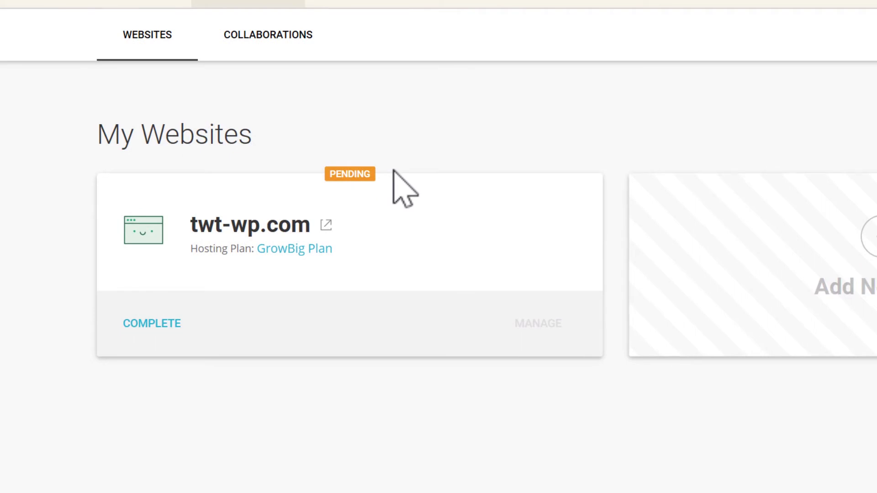
left_click(150, 325)
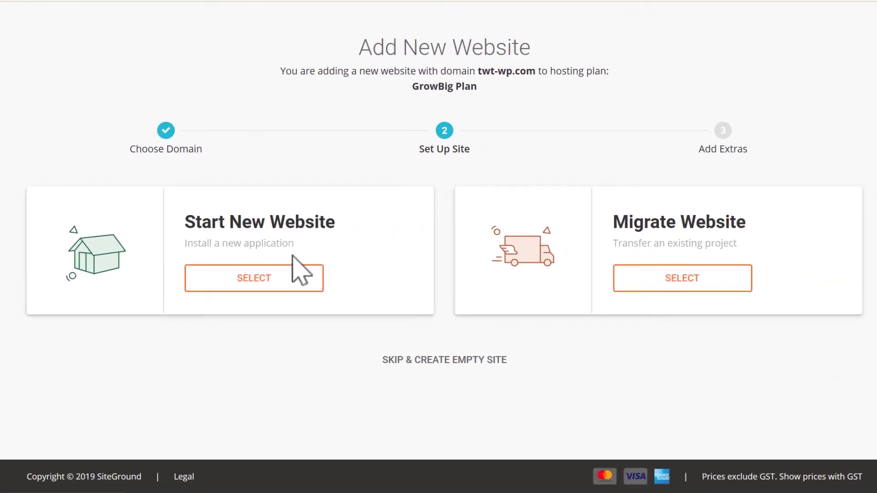
left_click(249, 286)
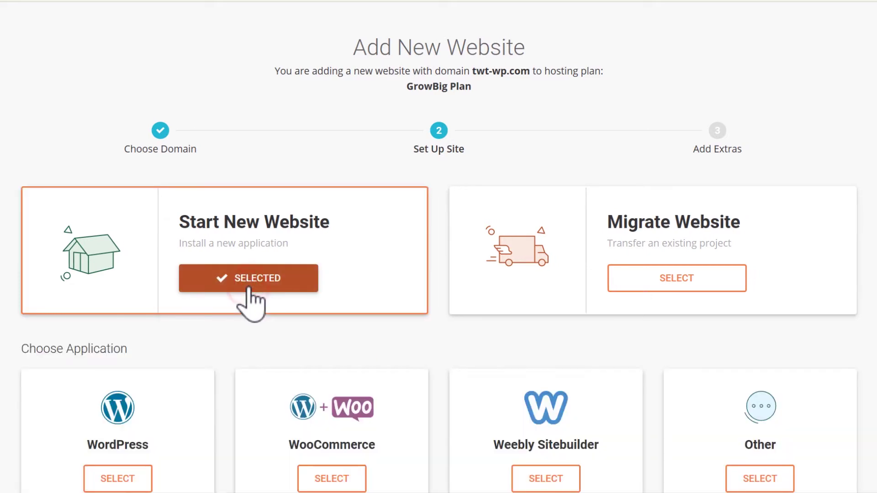
scroll(439, 250, "down", 2)
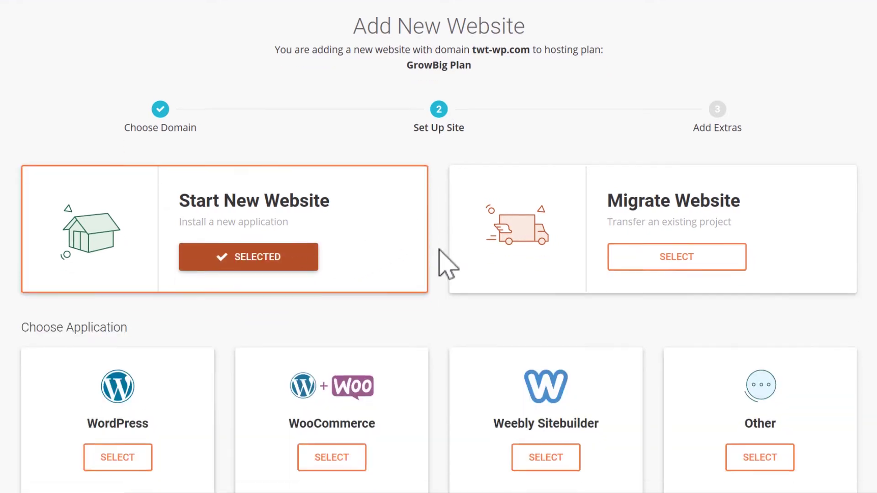
scroll(445, 262, "down", 3)
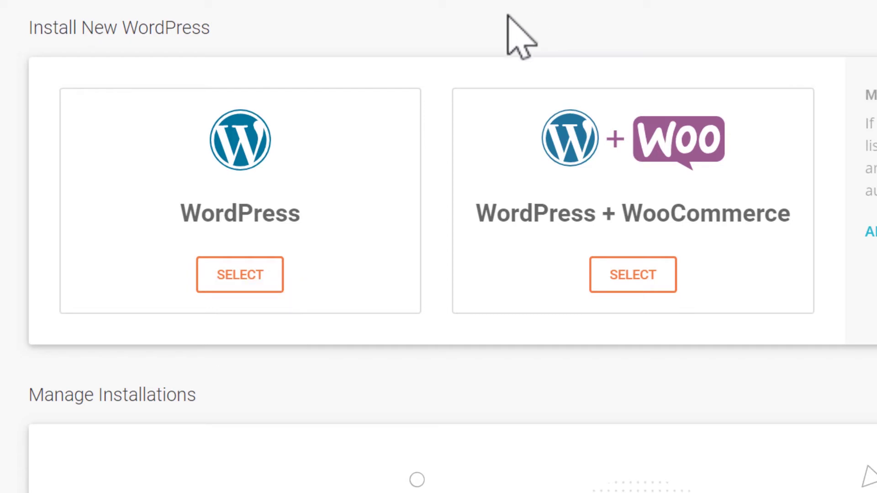
Choose plain WordPress as the application and twt-wp.com as the install domain.
left_click(235, 283)
scroll(236, 292, "down", 5)
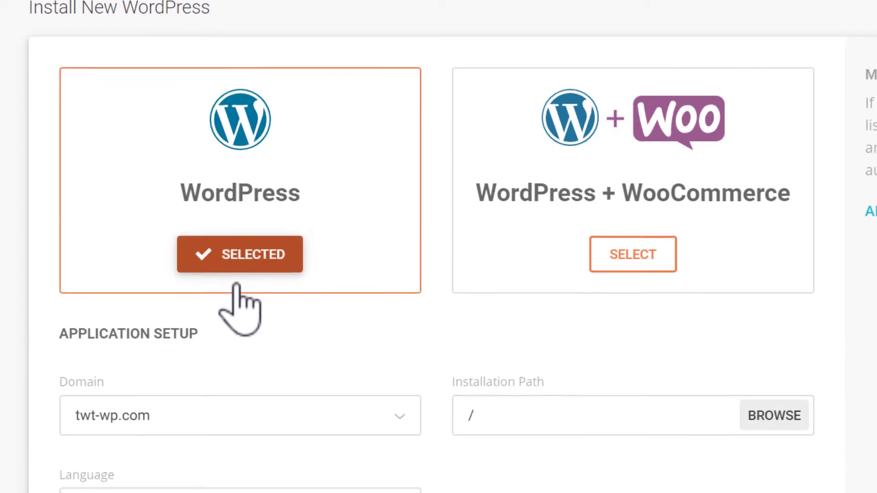
scroll(236, 292, "down", 2)
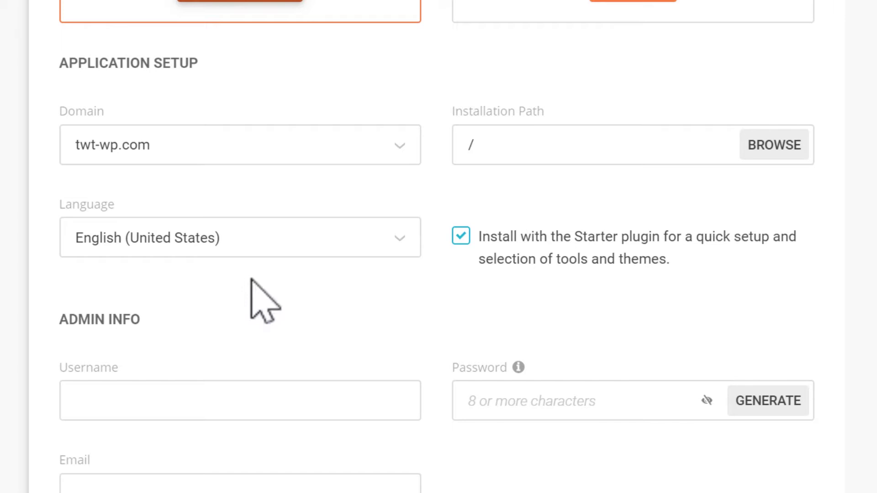
left_click(401, 143)
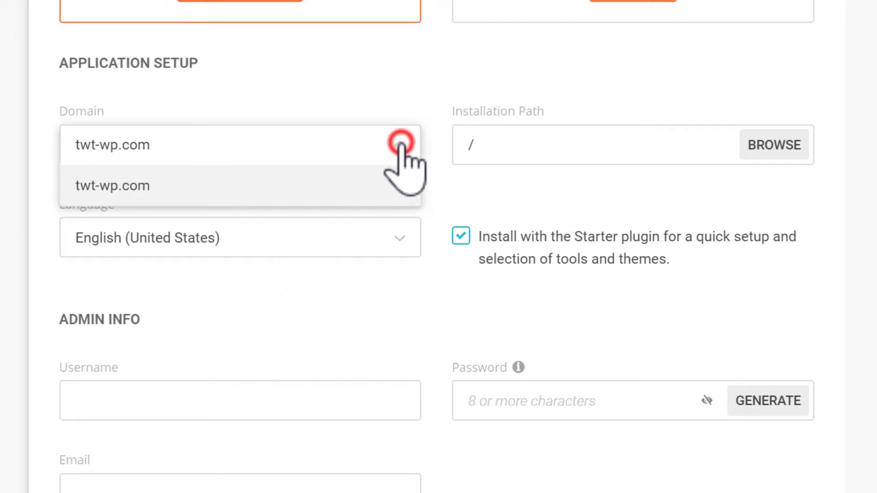
left_click(294, 186)
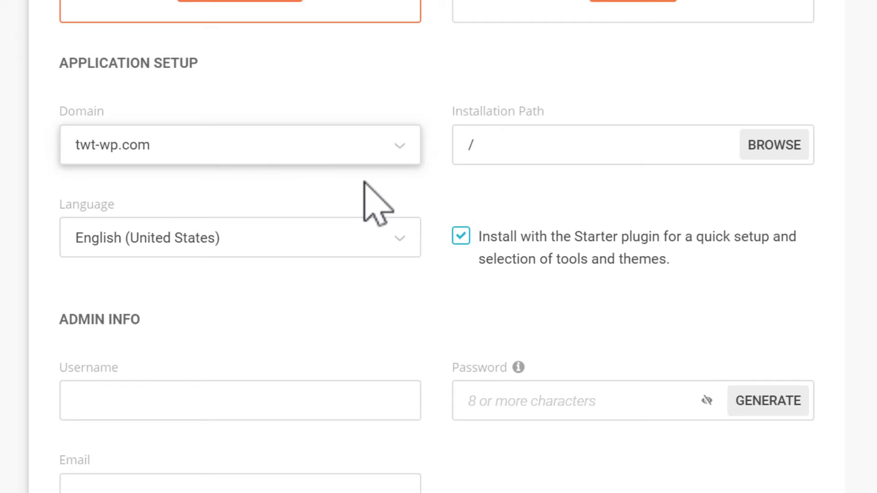
Keep the installation path at / and the language as English (United States).
left_click(553, 147)
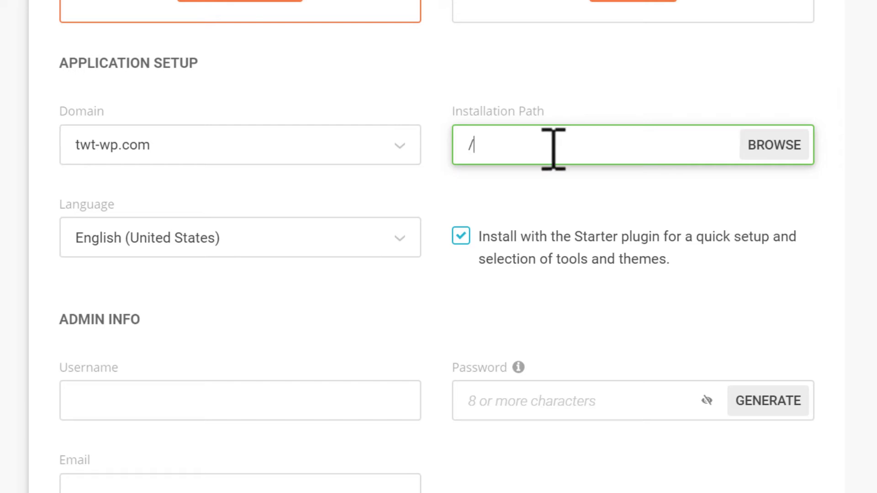
left_click(555, 178)
left_click(314, 247)
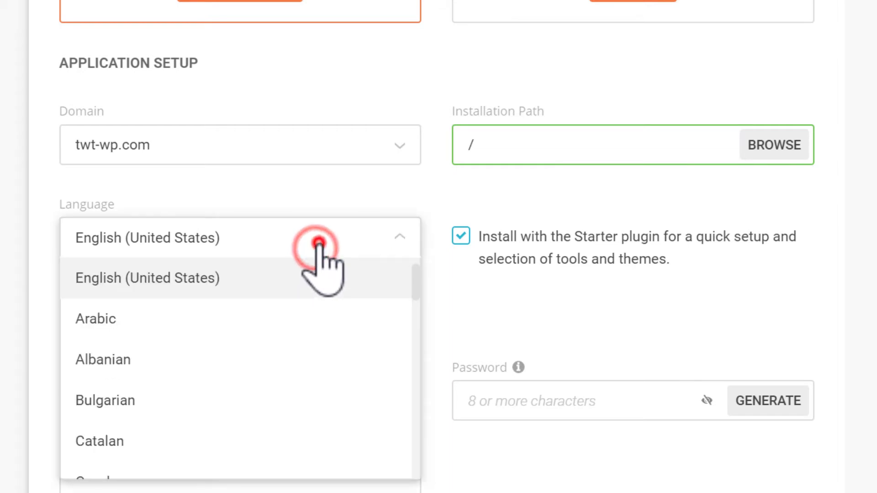
left_click(404, 193)
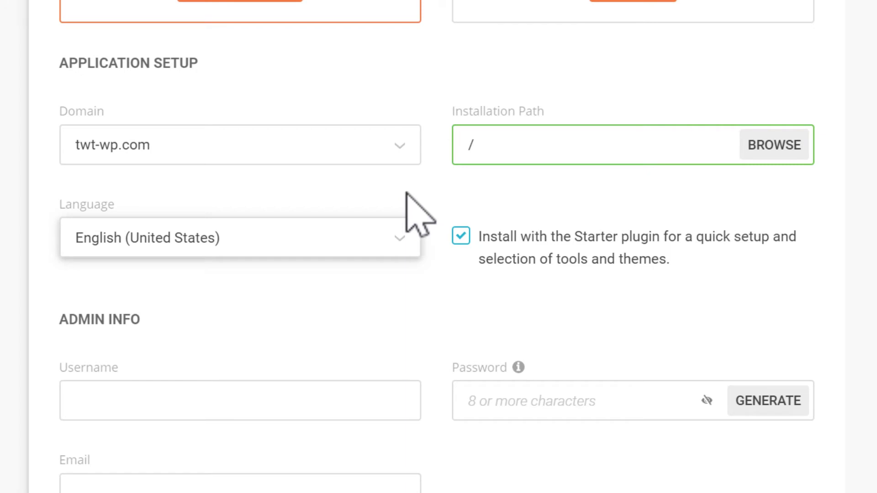
scroll(406, 192, "down", 6)
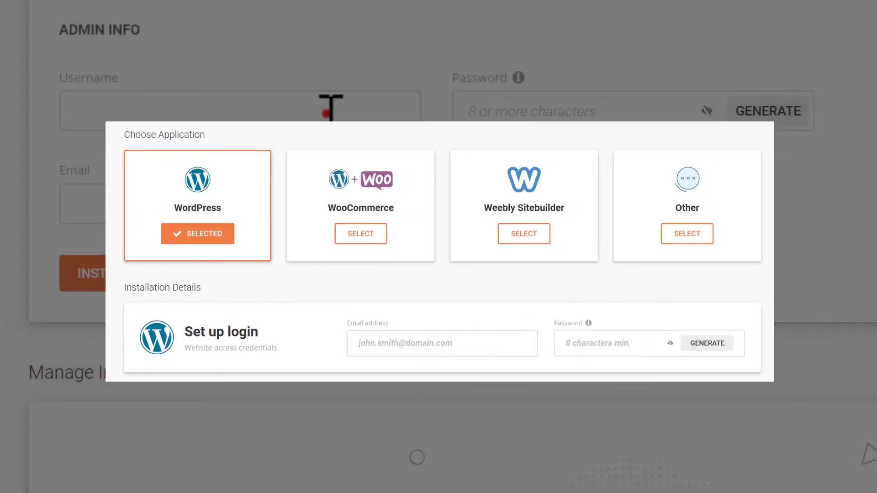
Enter the admin username and the admin e-mail address.
left_click(330, 114)
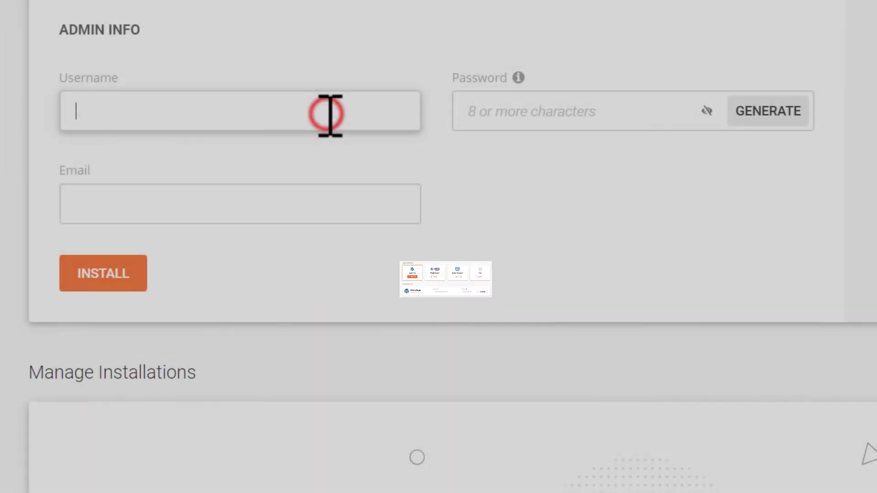
type("scott")
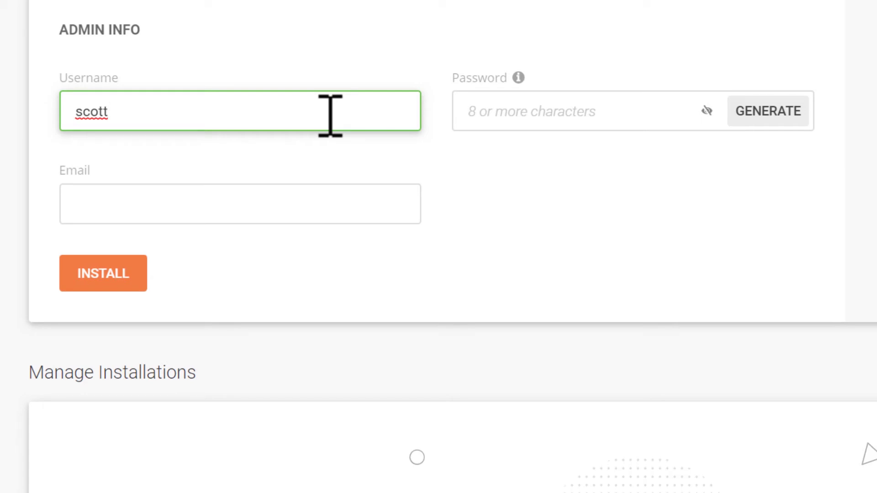
left_click(297, 203)
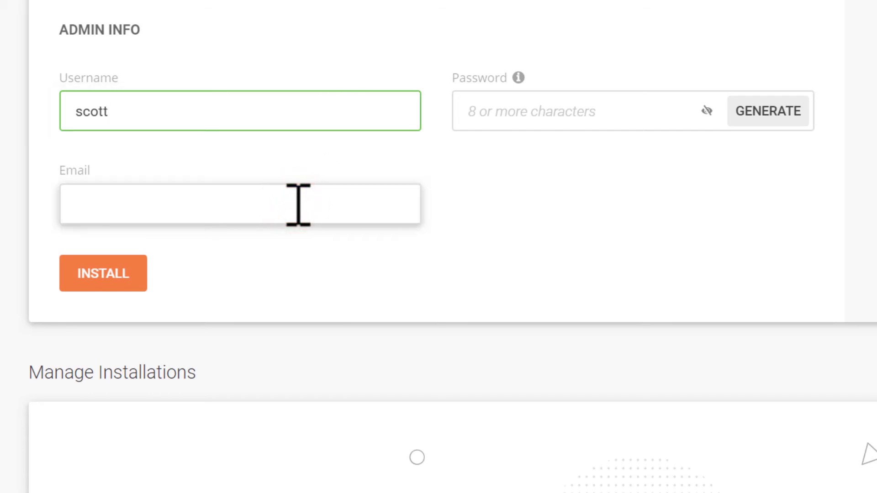
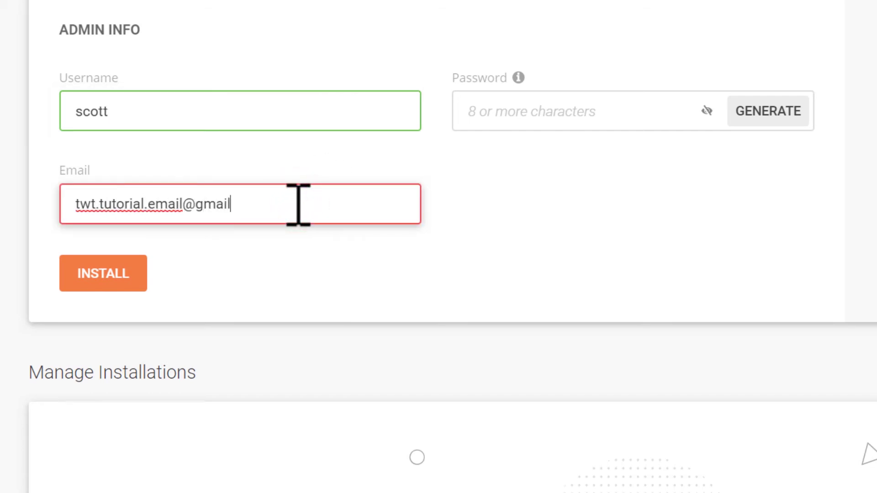
Generate a strong admin password, reveal and copy it, then install WordPress.
left_click(768, 115)
left_click(705, 110)
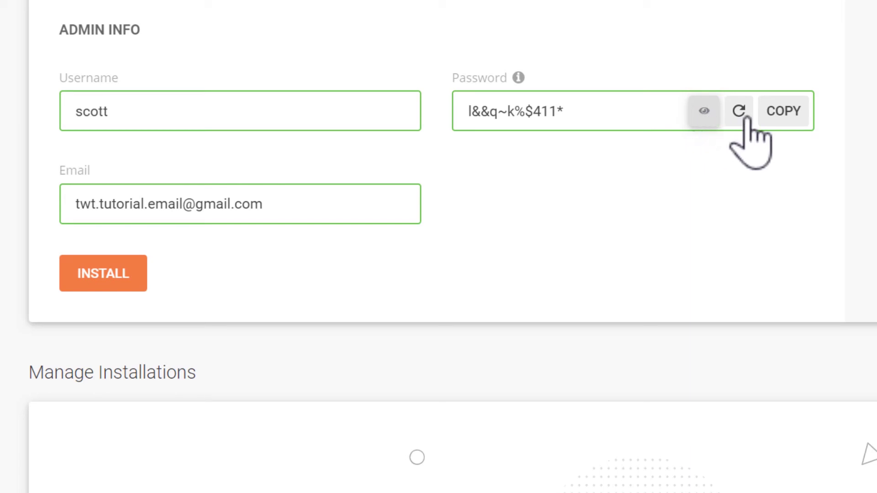
left_click(791, 110)
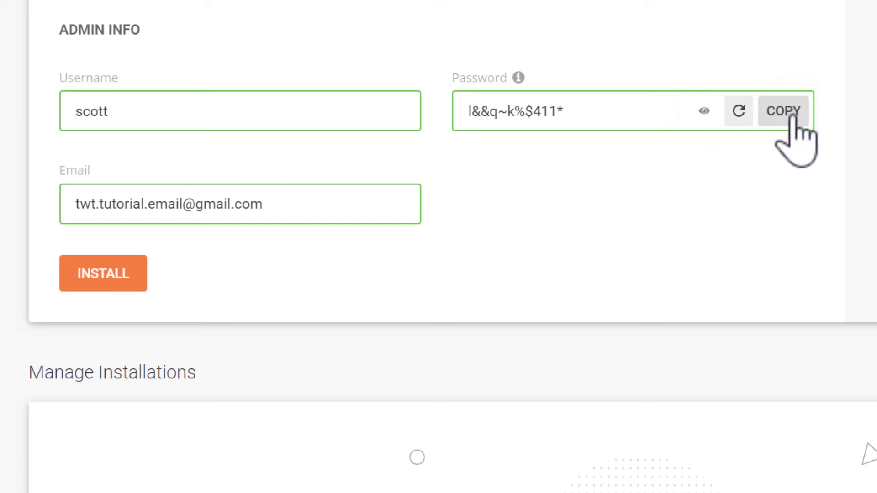
left_click(108, 274)
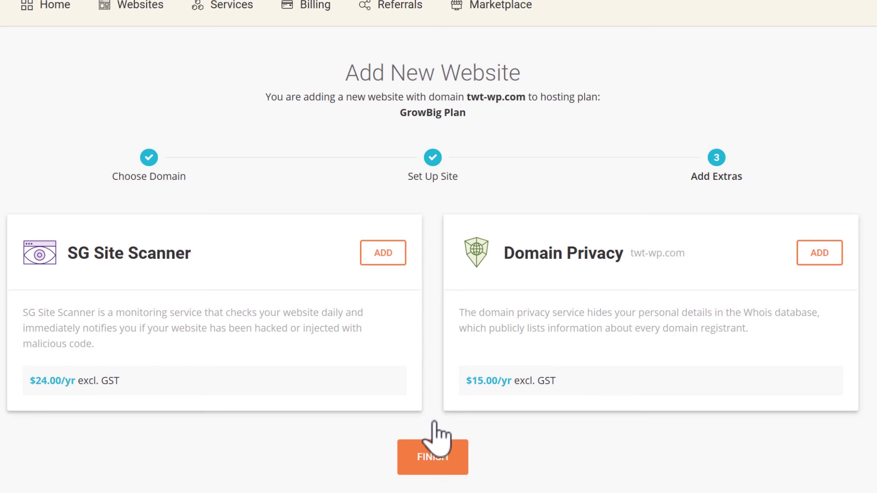
Finish the twt-wp.com website setup without adding any extras.
left_click(433, 466)
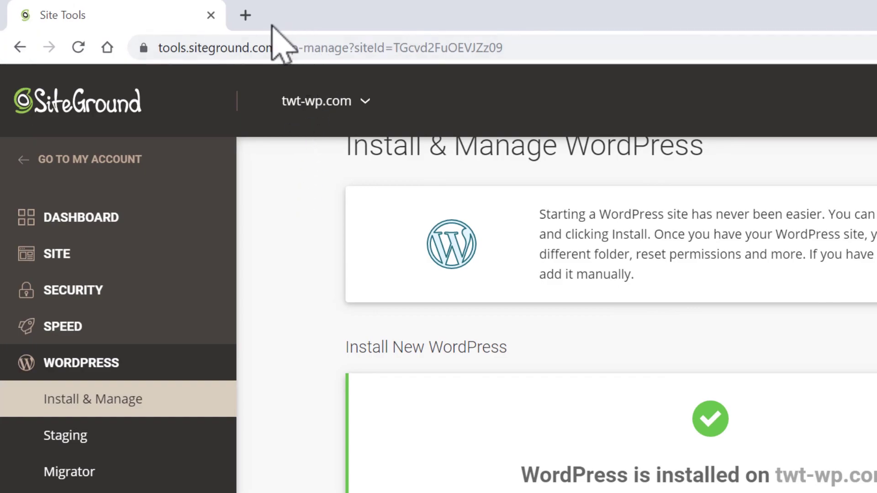
Load twt-wp.com/wp-admin in a new Chrome tab.
left_click(246, 15)
type("t")
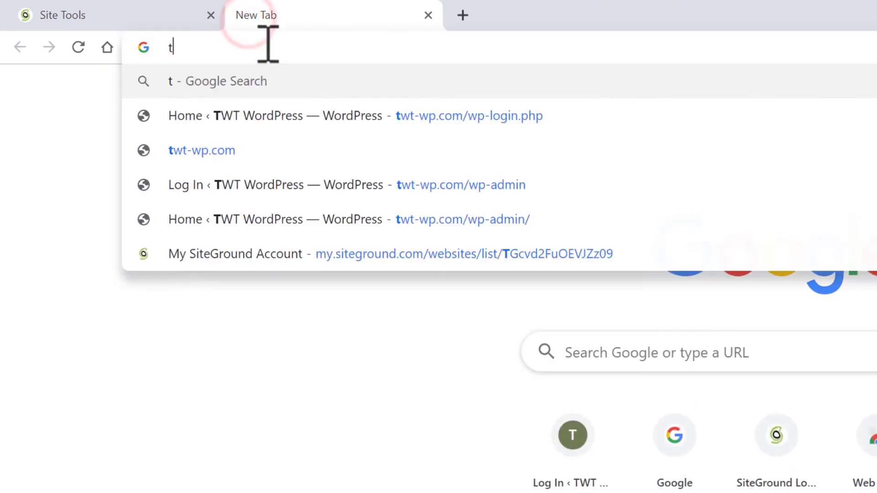
type("wt-wp.com/wp-admin")
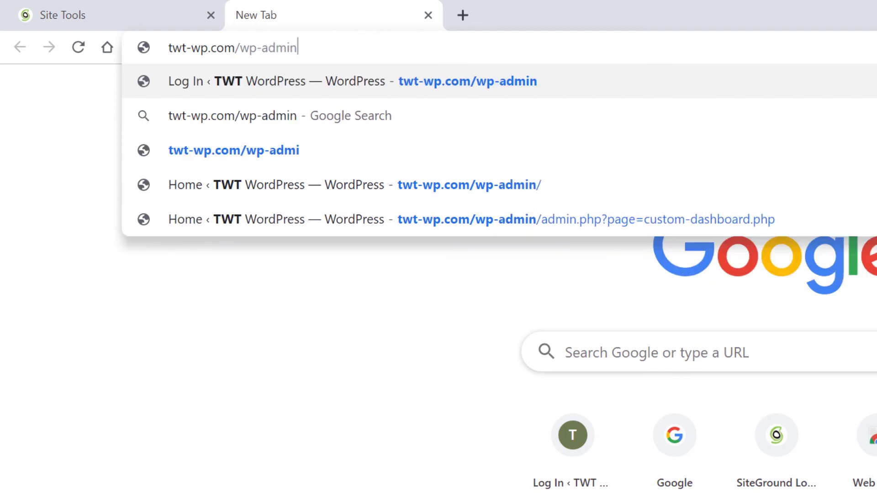
key("Return")
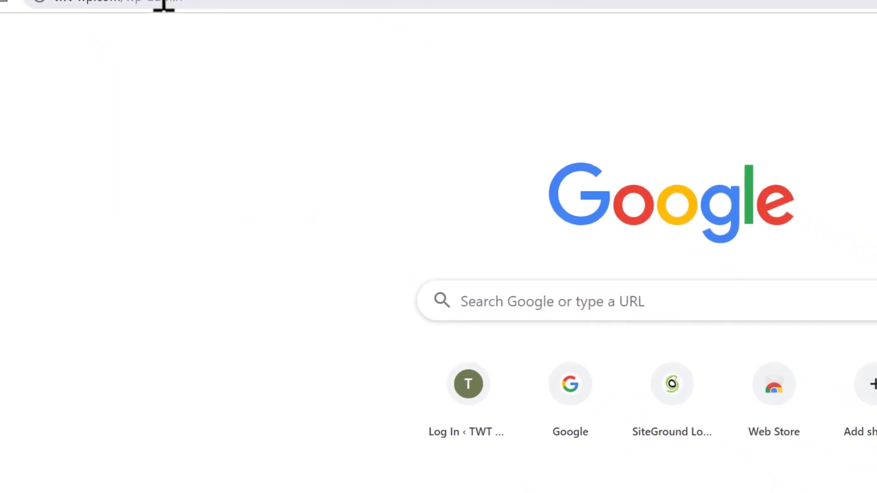